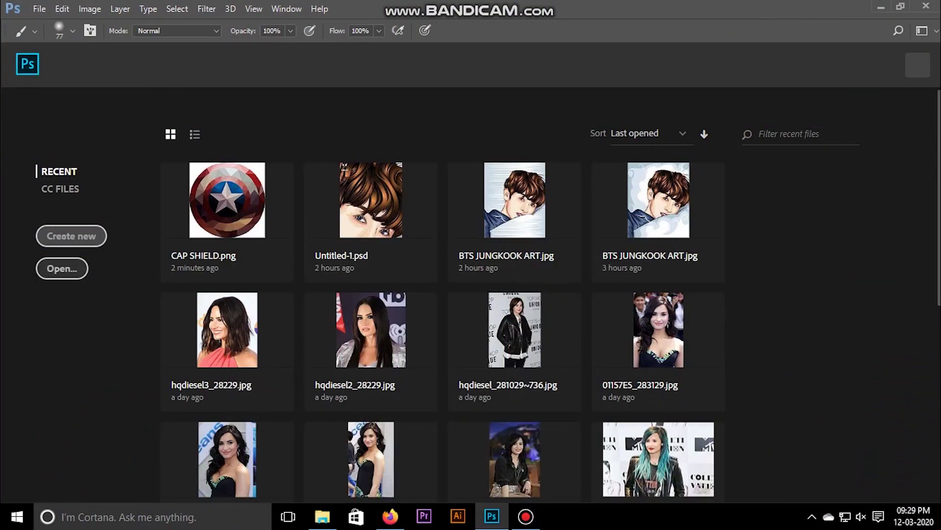
Create a blank HDTV 1080p (1920×1080) document and clear all guides
left_click(71, 236)
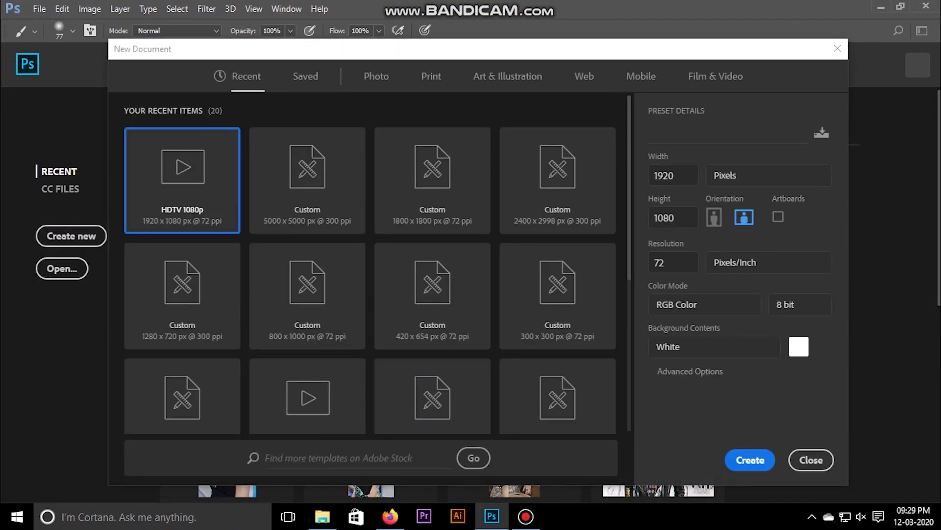
key("Return")
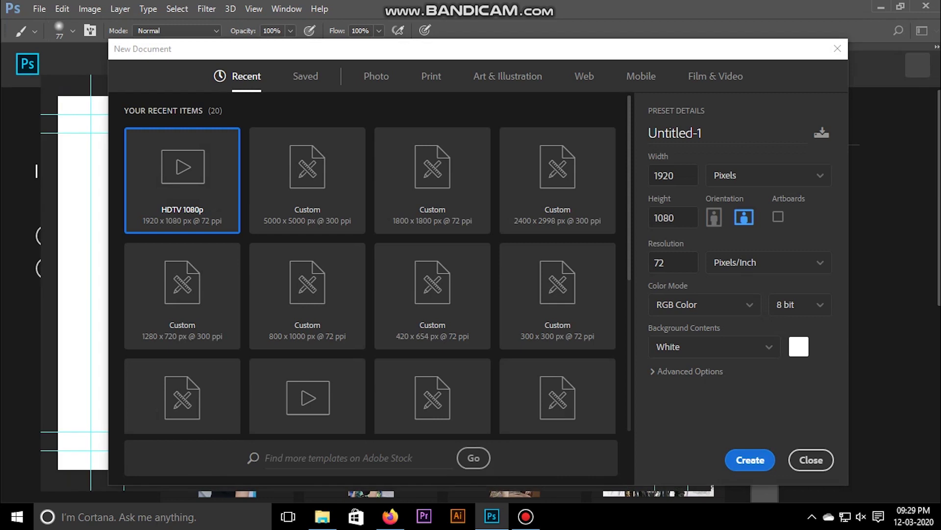
key("ctrl+semicolon")
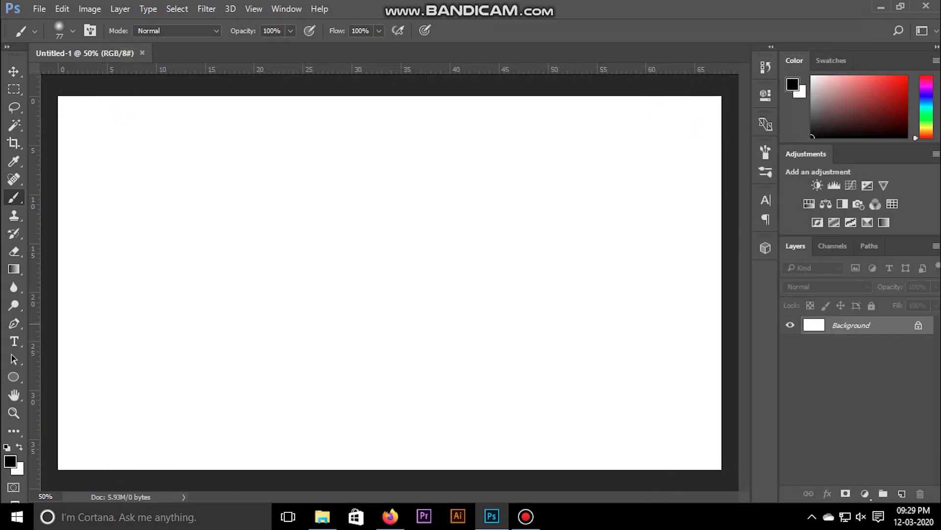
Place the BLACK PANTHER VECTOR image into the document as an embedded layer
left_click(39, 9)
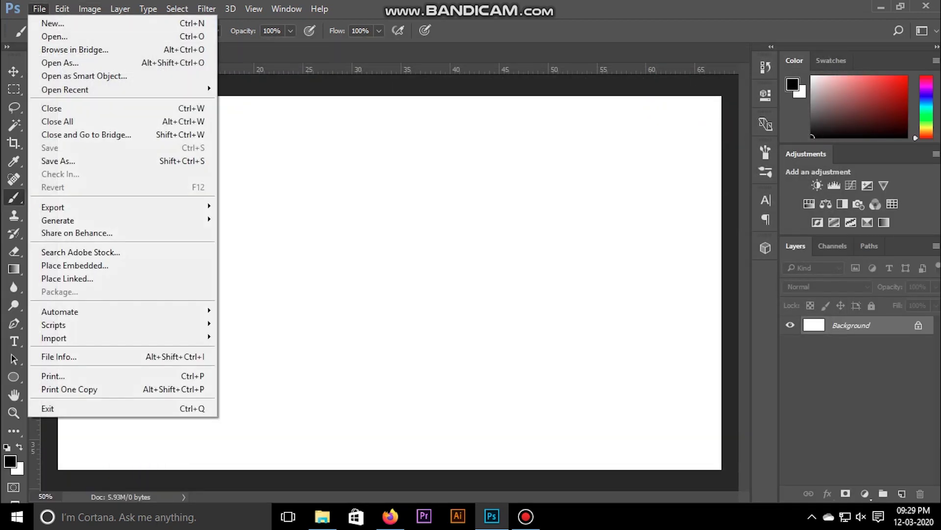
left_click(74, 265)
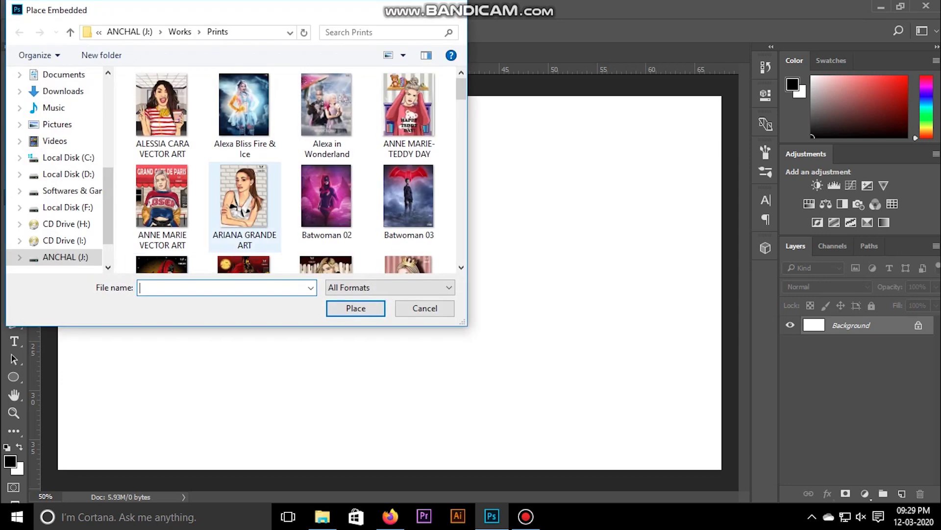
scroll(255, 223, "down", 1)
scroll(255, 223, "down", 1)
scroll(255, 223, "down", 1)
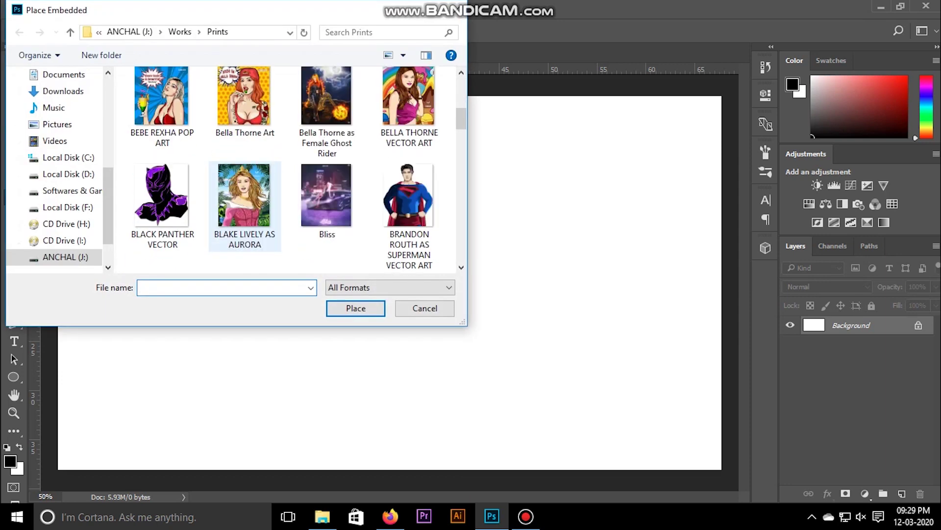
left_click(162, 201)
key("Return")
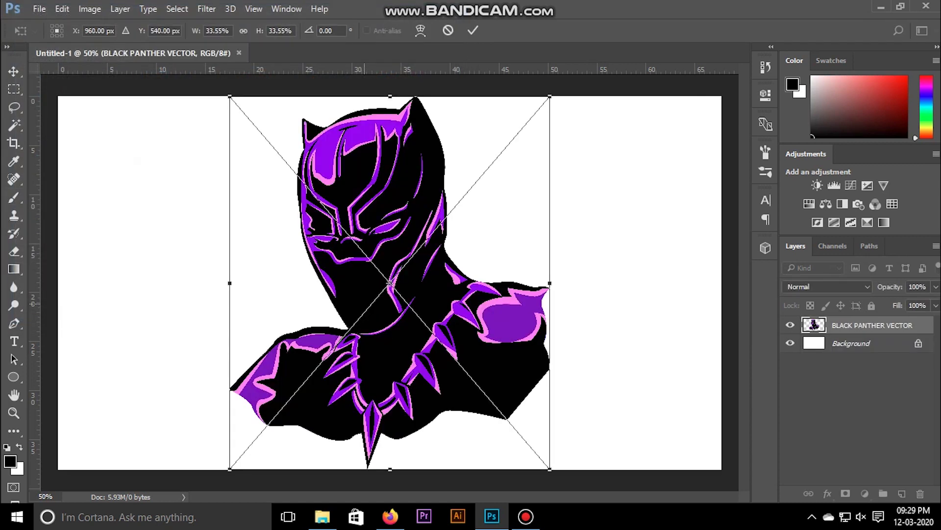
Scale the panther down to about 21.95% around its centre and rasterize its layer
mouse_move(564, 88)
left_mouse_down()
mouse_move(519, 200)
mouse_move(528, 182)
left_mouse_up()
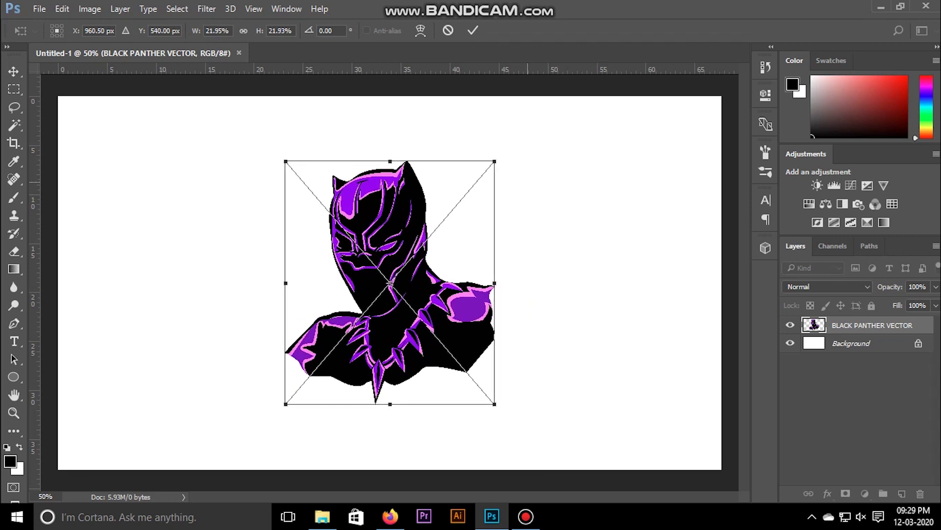
key("Return")
key("b")
right_click(868, 325)
left_click(631, 305)
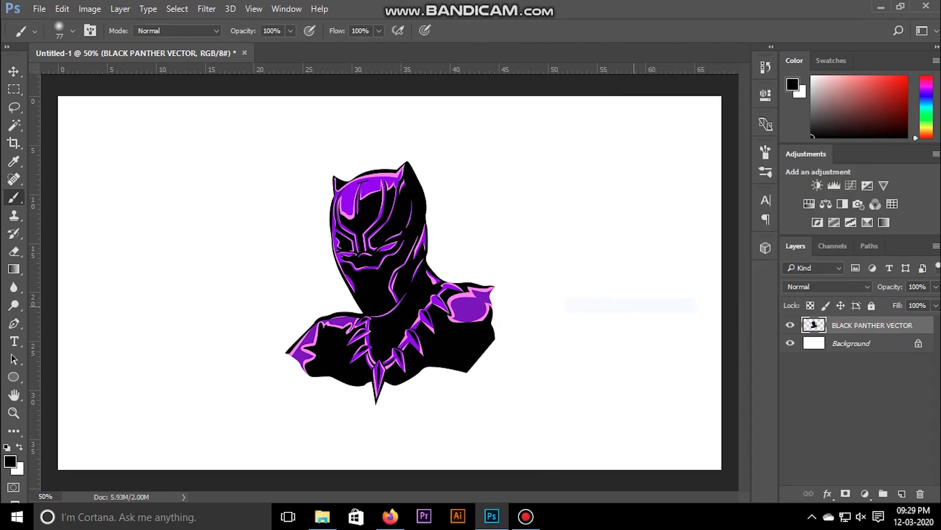
Unlock the background as Layer 0 and fill it with black
left_click(919, 343)
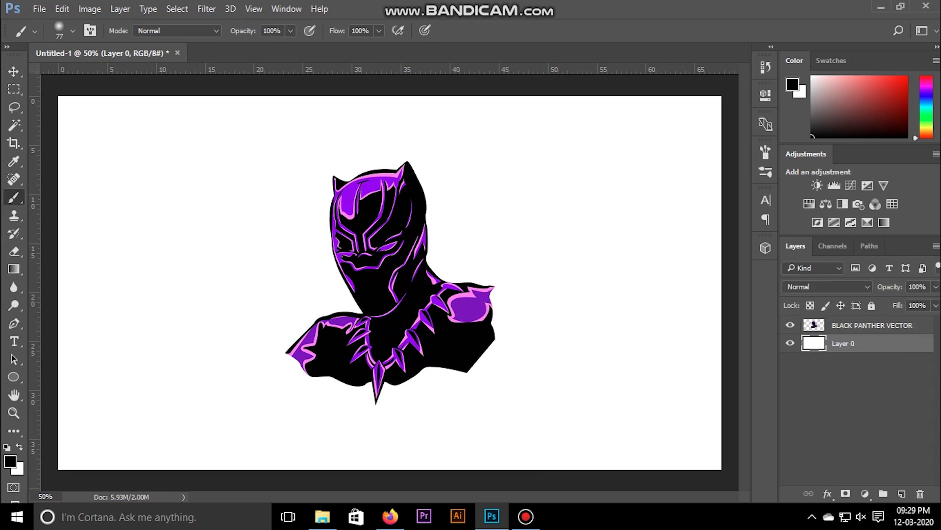
key("alt+BackSpace")
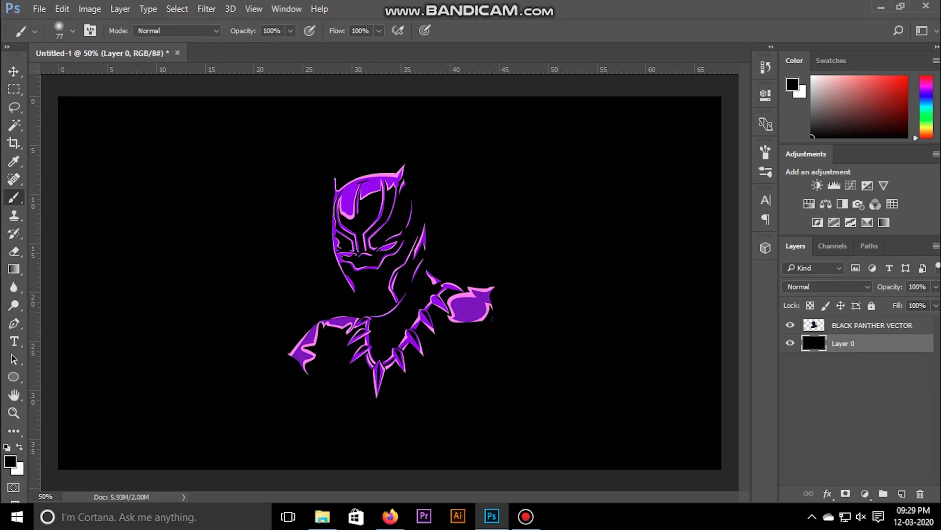
left_click(868, 325)
Add a blue Outer Glow (Screen, 79%, spread 5%, size 60 px) to the panther
left_click(827, 493)
left_click(861, 474)
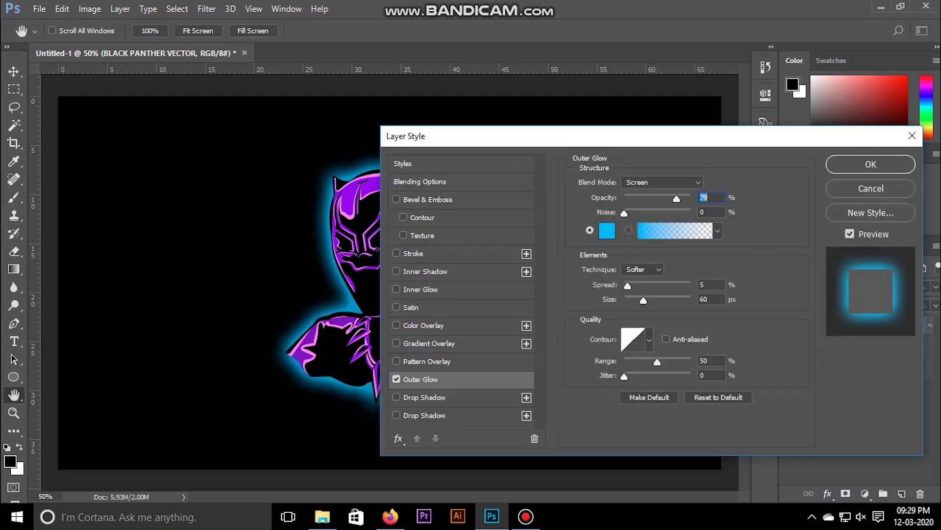
key("ctrl+plus")
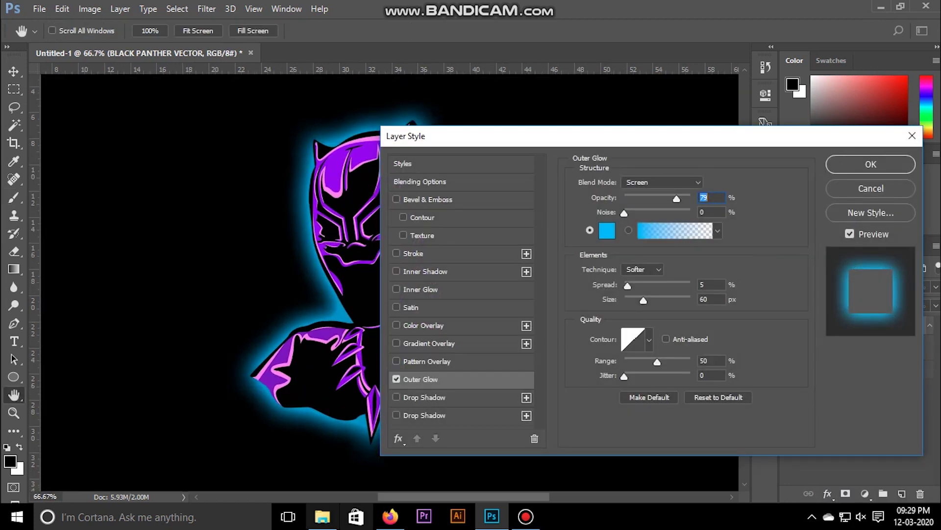
scroll(314, 275, "left", 2)
scroll(314, 275, "right", 2)
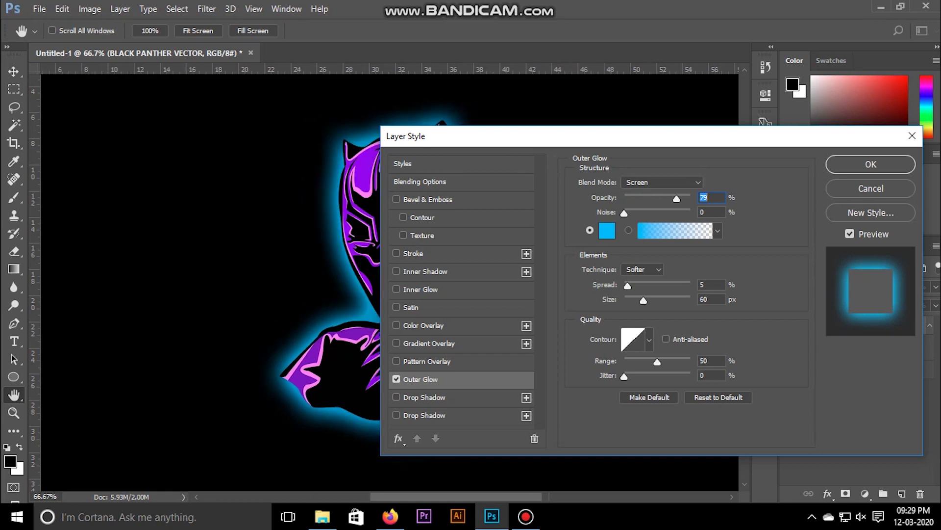
scroll(313, 275, "right", 3)
scroll(313, 274, "right", 3)
scroll(313, 274, "right", 2)
scroll(314, 275, "right", 1)
scroll(313, 275, "right", 1)
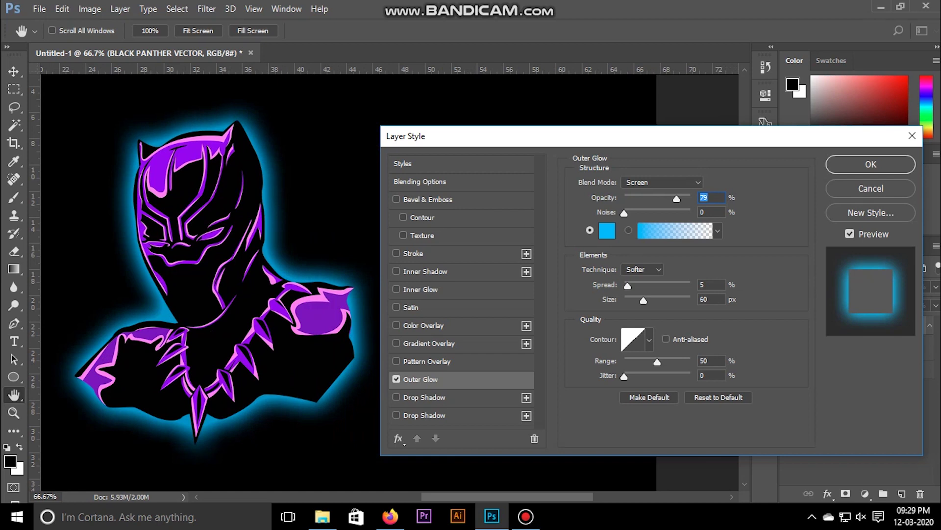
Set the Outer Glow colour to violet #8d06f7
left_click(607, 231)
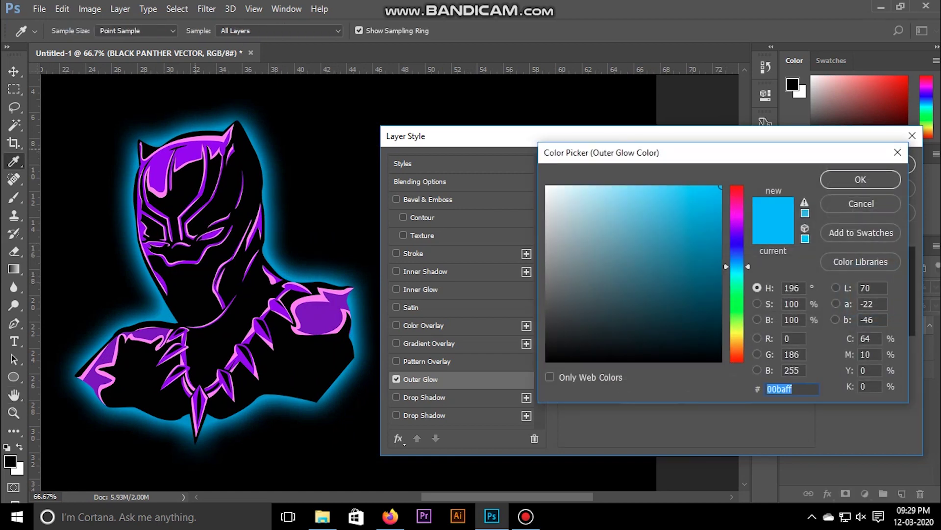
type("ff81f5")
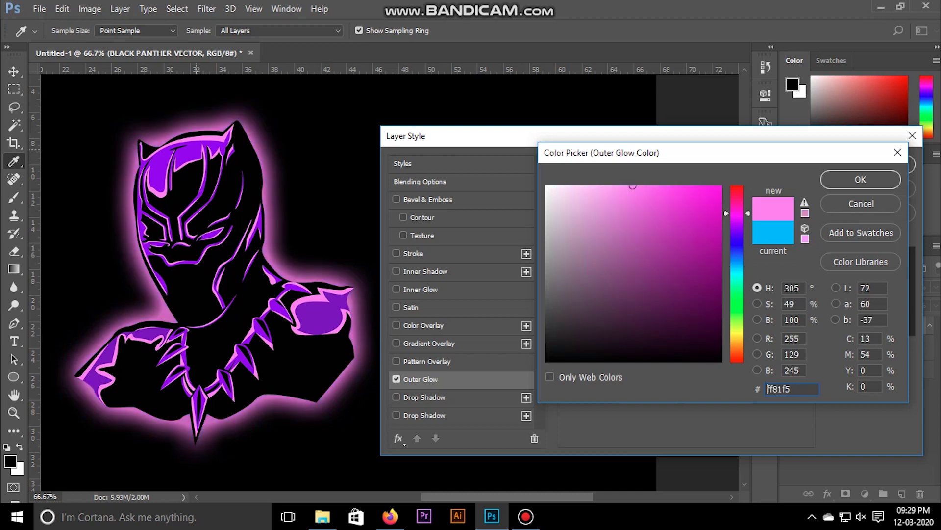
type("8d06f7ff80f7")
type("8d06f7")
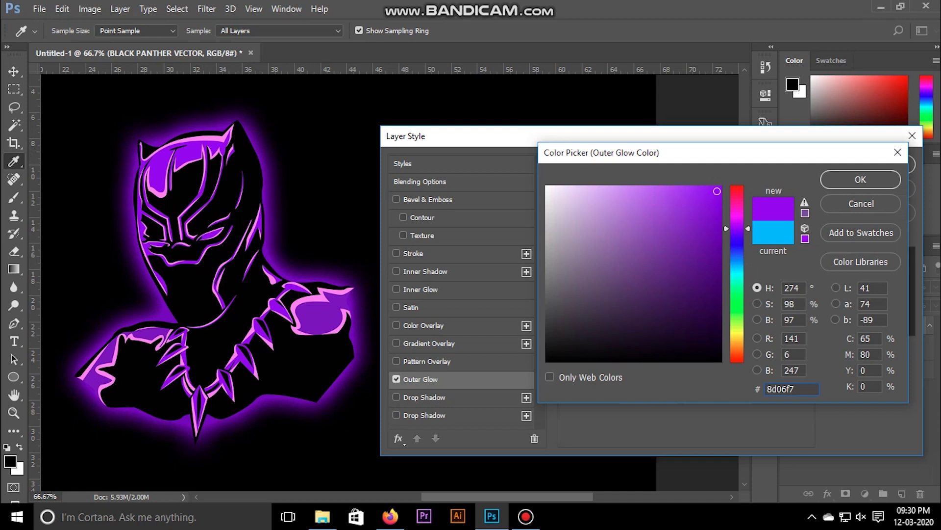
key("Return")
Try Darken, Multiply and Lighten blend modes for the glow, returning to Screen
left_click(662, 182)
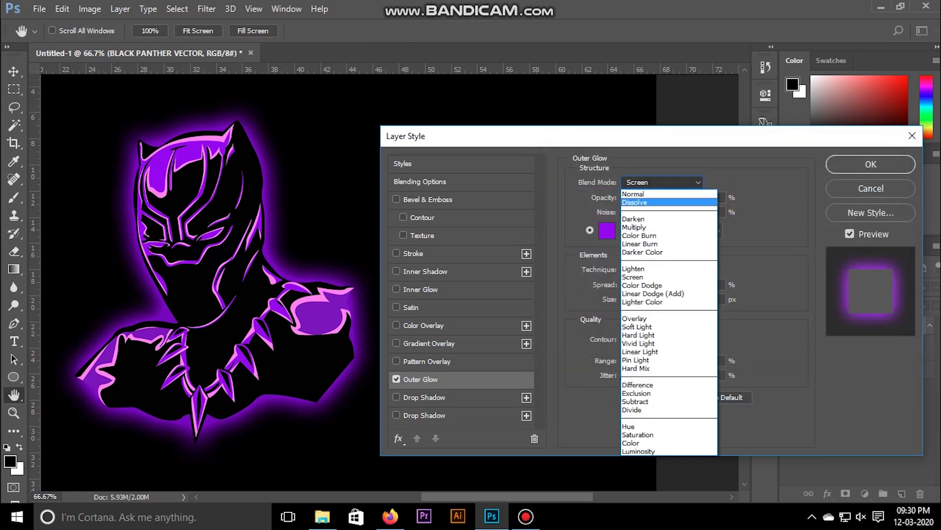
left_click(634, 219)
left_click(662, 182)
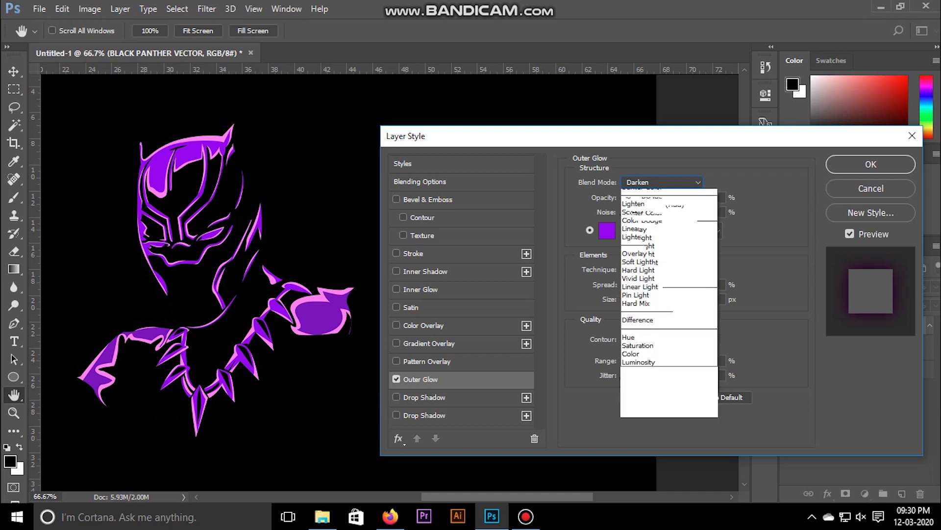
left_click(637, 211)
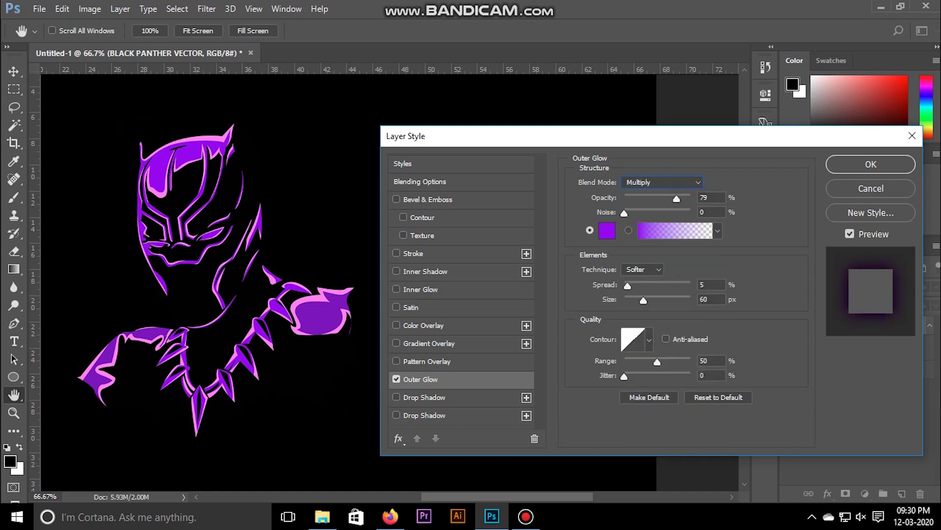
left_click(662, 182)
left_click(637, 269)
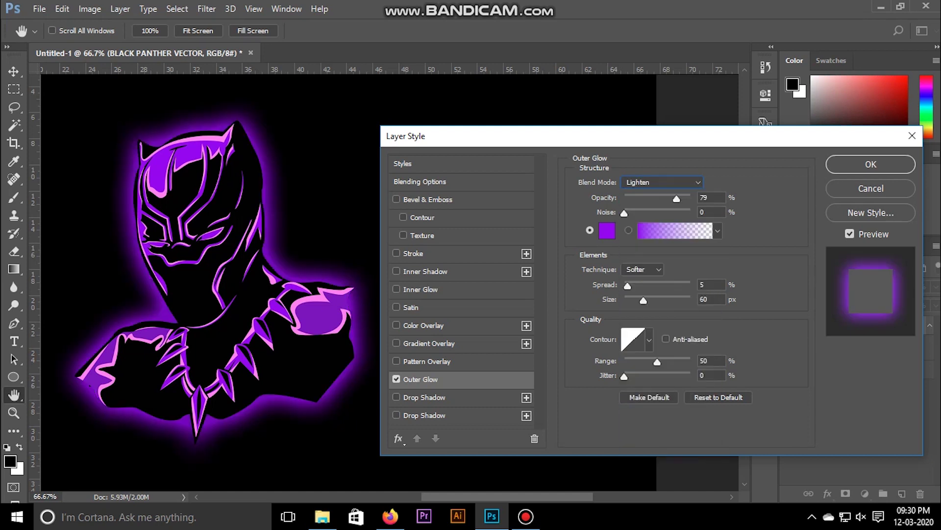
left_click(662, 182)
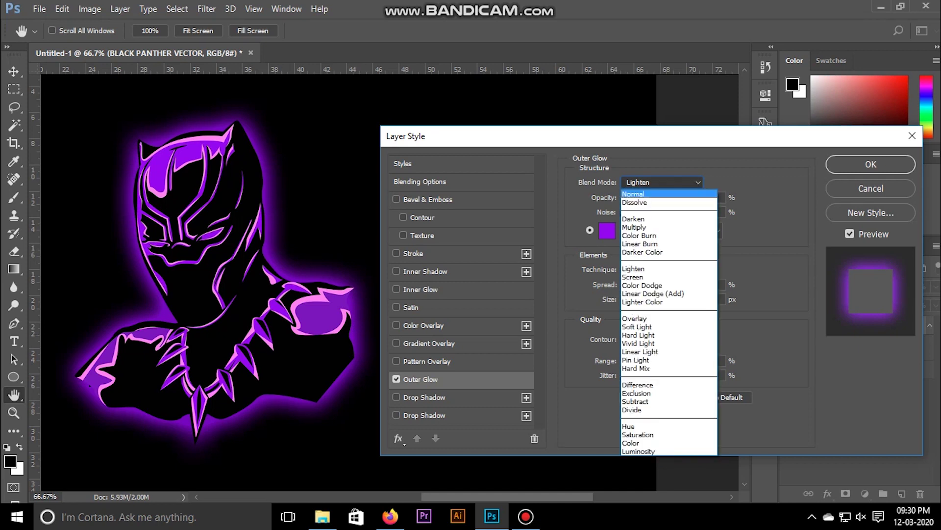
left_click(637, 277)
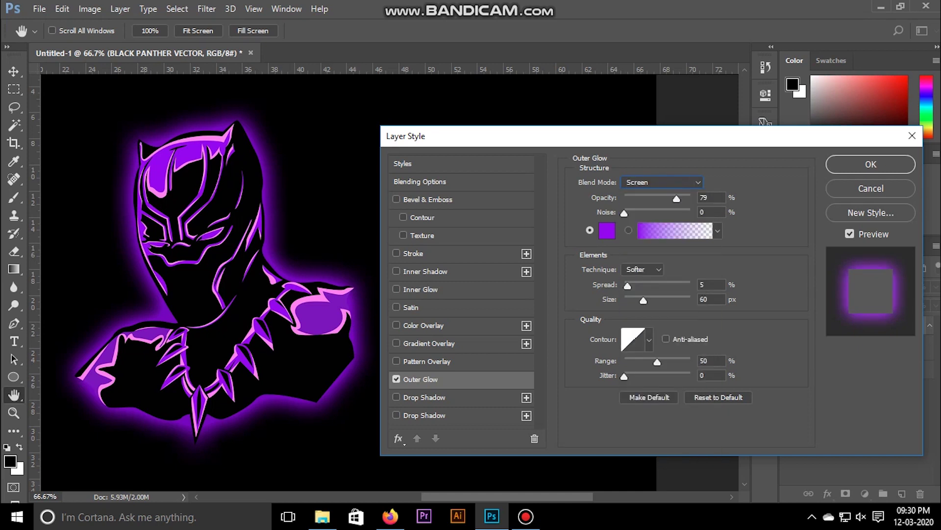
Settle the glow on Linear Dodge (Add) blending at 75% opacity
left_click(662, 182)
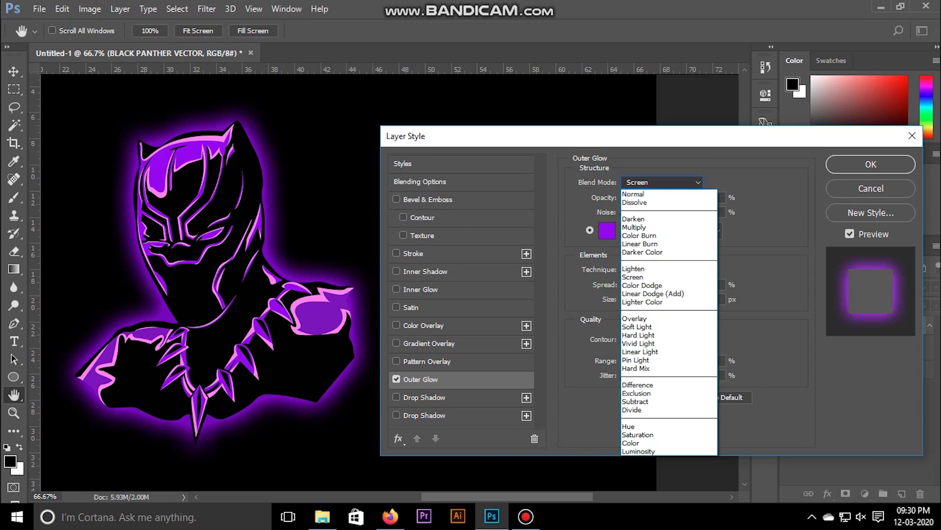
left_click(637, 297)
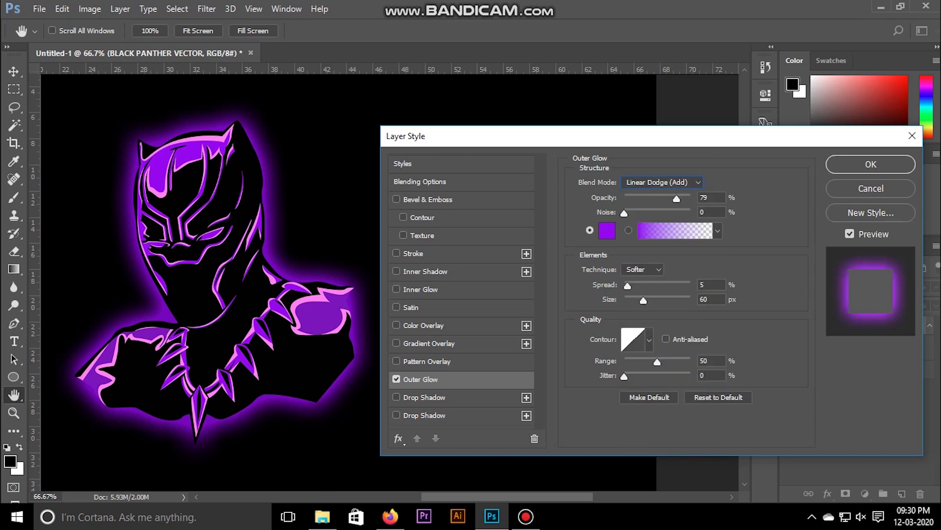
left_click(662, 182)
left_click(637, 318)
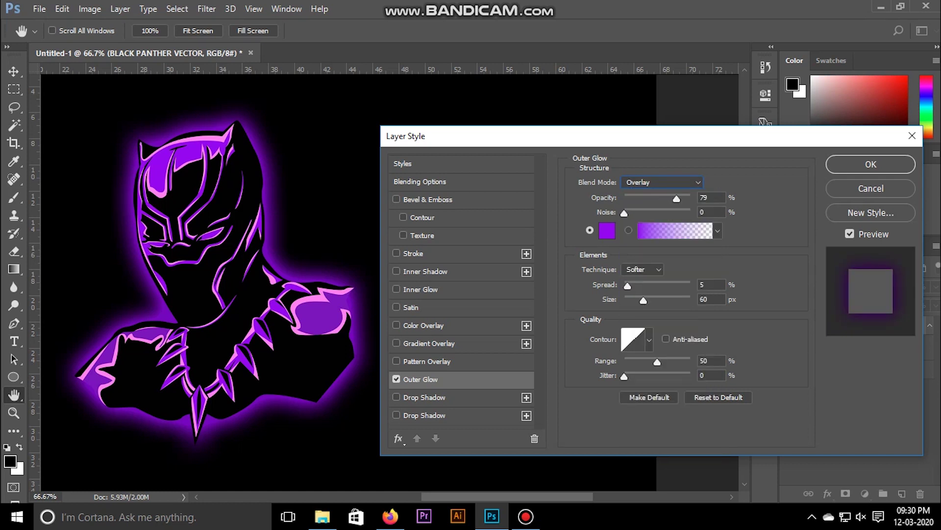
left_click(662, 182)
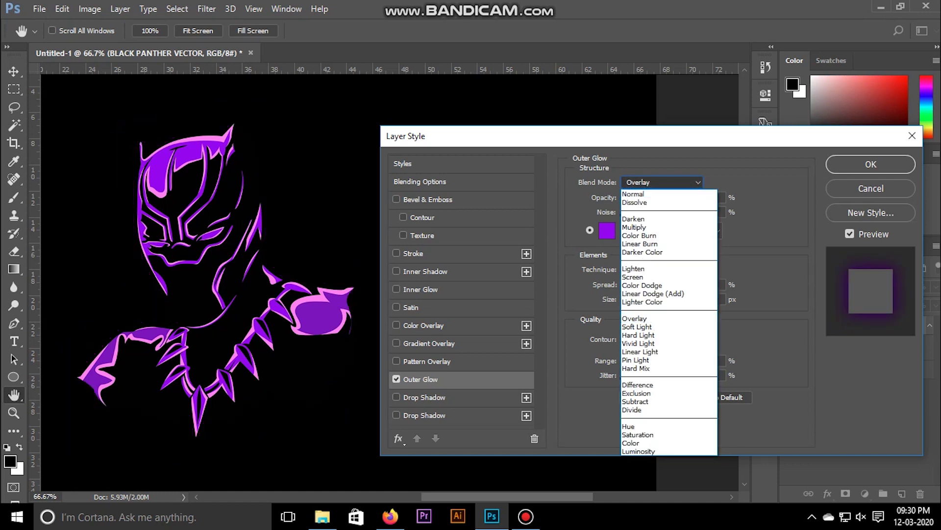
left_click(637, 327)
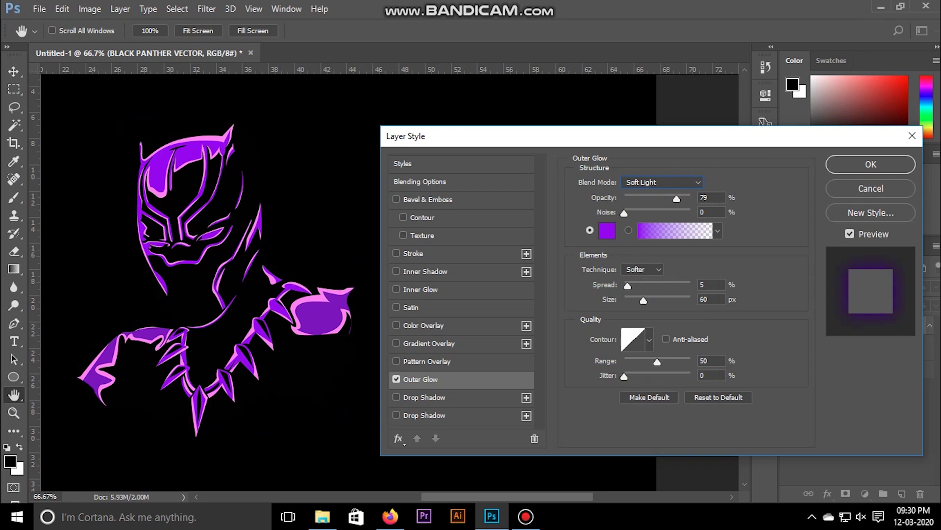
left_click(661, 182)
left_click(647, 294)
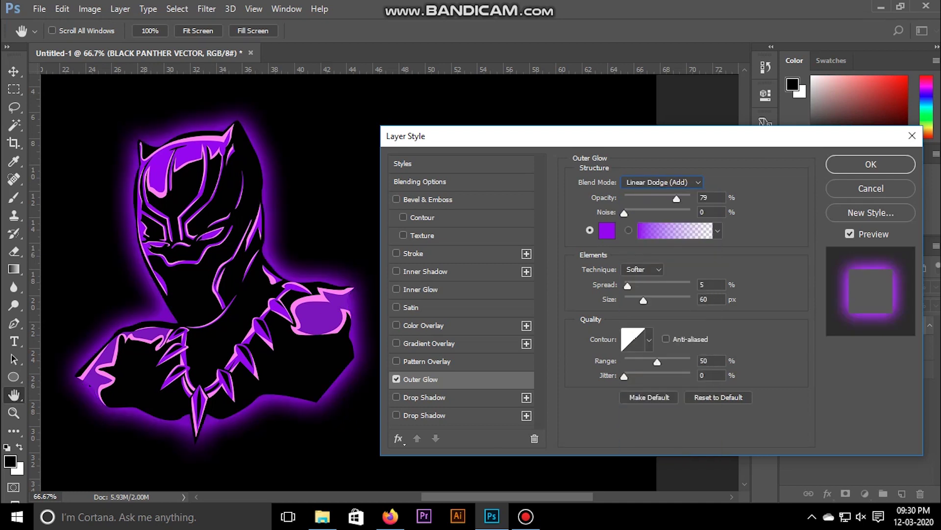
mouse_move(677, 199)
left_mouse_down()
mouse_move(689, 198)
mouse_move(645, 199)
mouse_move(670, 198)
left_mouse_up()
Commit the glow, then reopen it and set 73% opacity, 13% spread, 46 px size
key("Return")
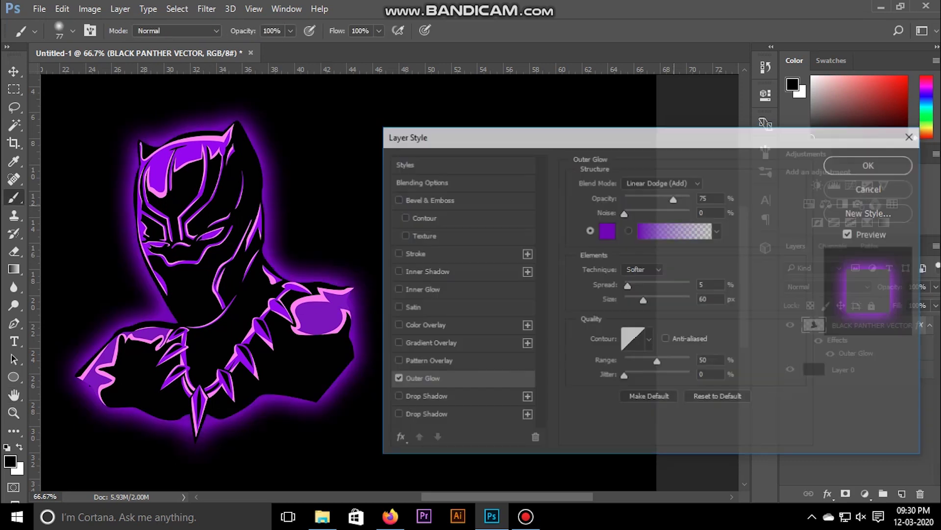
double_click(855, 353)
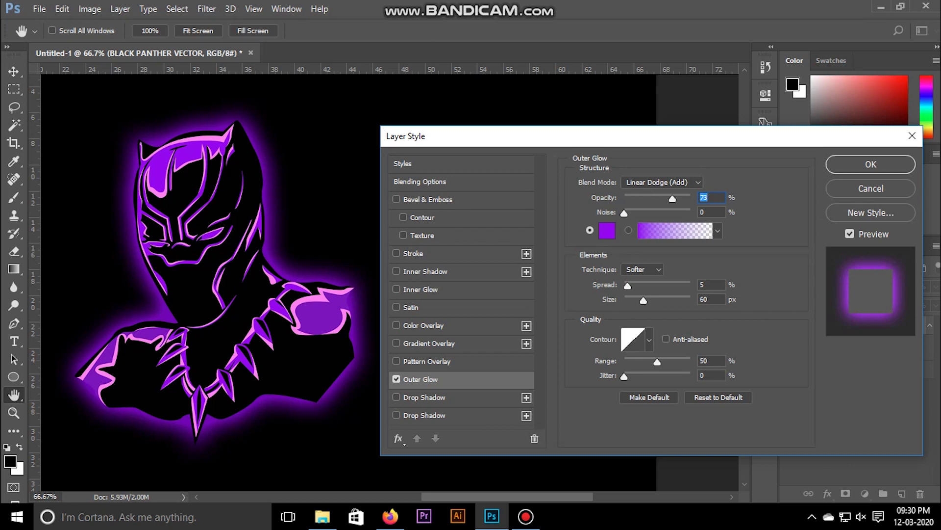
key("Tab")
key("Tab")
mouse_move(624, 213)
left_mouse_down()
mouse_move(677, 213)
mouse_move(624, 213)
left_mouse_up()
mouse_move(629, 286)
left_mouse_down()
mouse_move(662, 285)
mouse_move(624, 285)
mouse_move(641, 300)
left_mouse_up()
left_click_drag(624, 285, 631, 285)
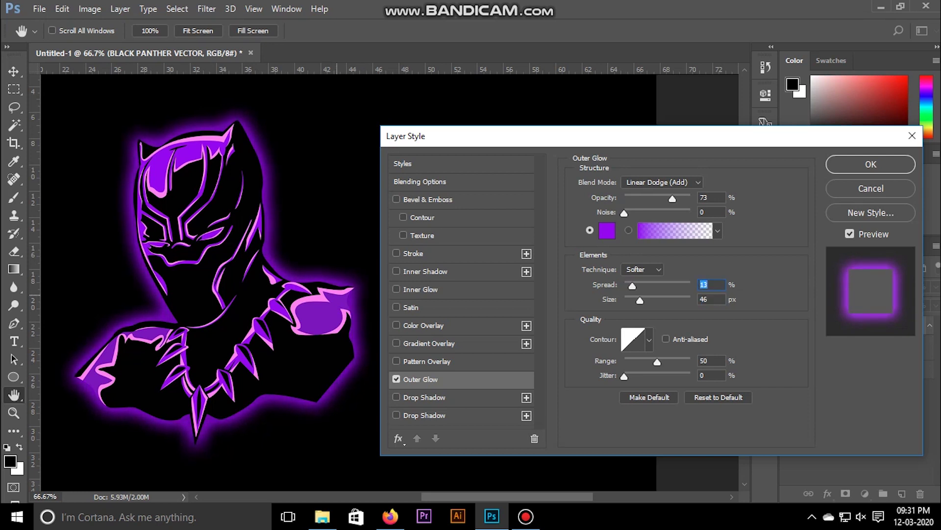
left_click(871, 164)
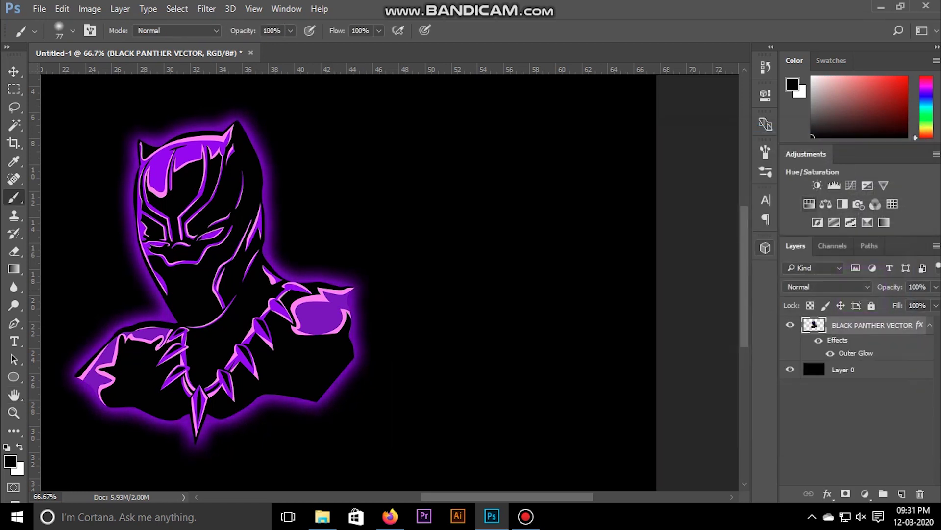
Add an Inner Glow to the panther layer and colour it #8d06f7
left_click(828, 493)
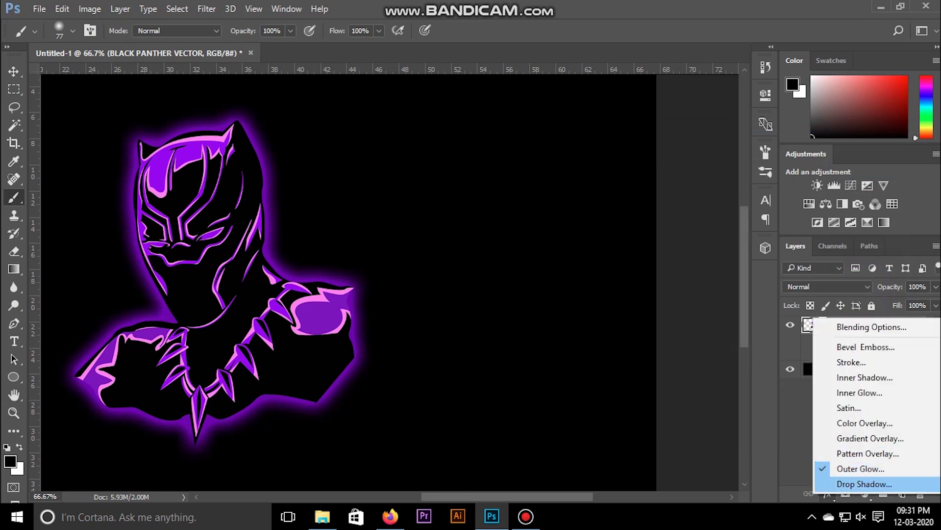
left_click(859, 392)
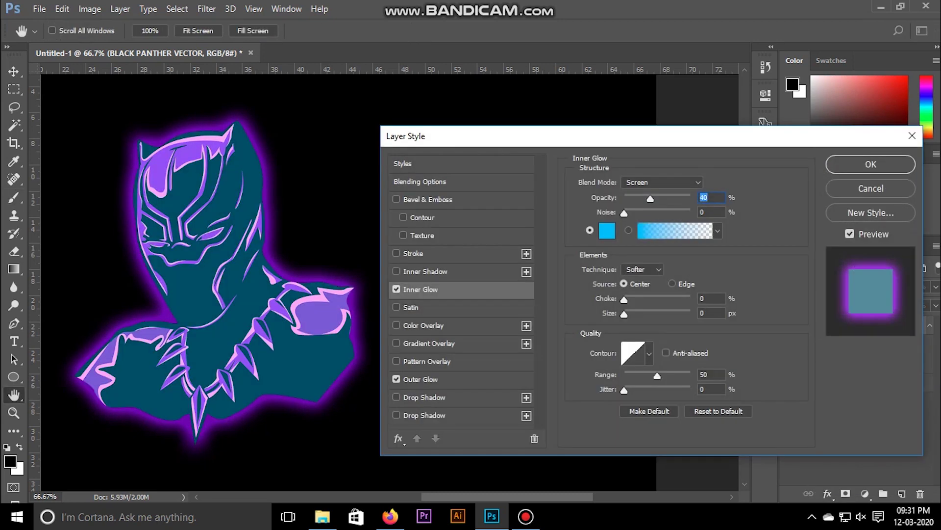
left_click(607, 231)
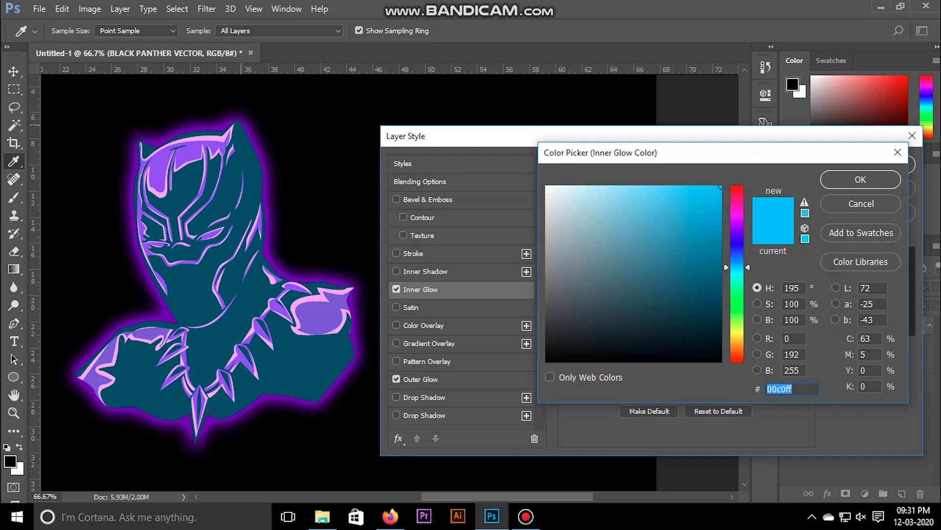
type("8d06f7")
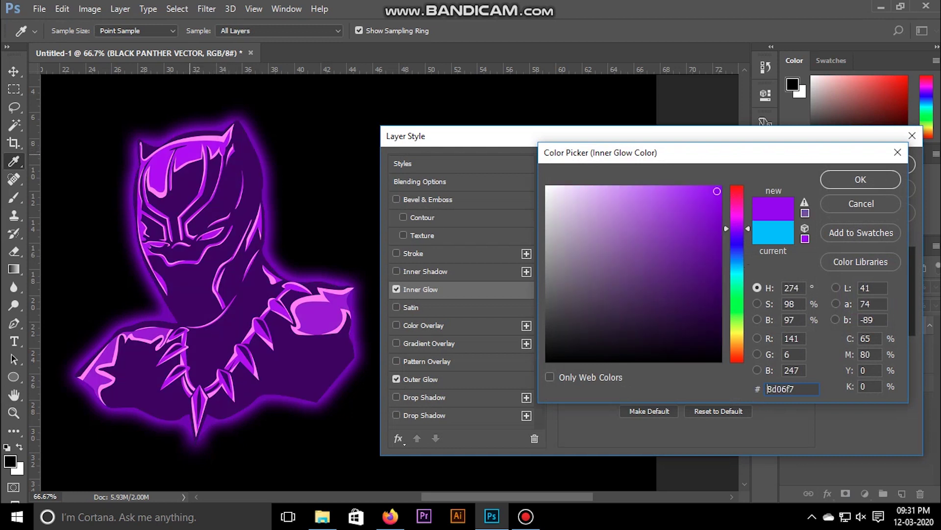
left_click(860, 179)
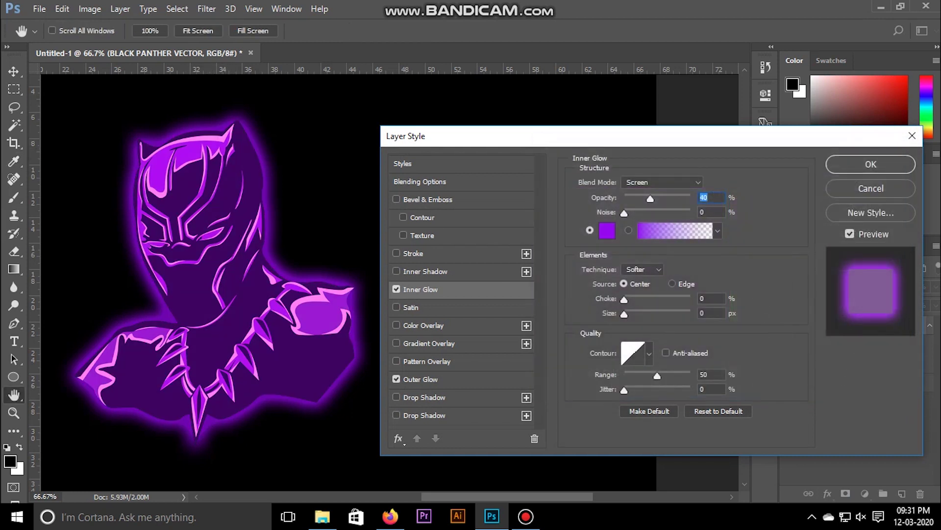
Tweak Inner Glow opacity, noise and choke, and bring the size to 139 px
key("Down")
key("Down")
key("Down")
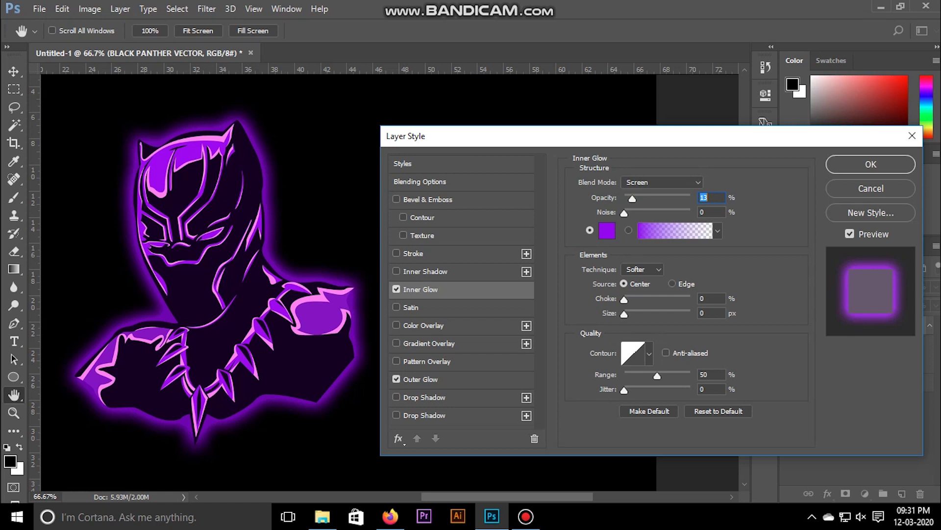
key("Tab")
key("shift+Up")
key("shift+Up")
key("Up")
key("Up")
key("shift+Up")
key("Up")
key("Up")
key("Up")
key("shift+Down")
key("shift+Down")
key("Down")
key("Down")
key("Tab")
key("shift+Up")
key("shift+Up")
key("shift+Up")
key("Up")
key("Up")
key("Up")
key("shift+Down")
key("shift+Down")
key("shift+Down")
key("Tab")
key("shift+Up")
key("shift+Up")
key("shift+Up")
key("shift+Up")
key("shift+Up")
key("shift+Up")
key("shift+Down")
key("shift+Down")
key("shift+Down")
Set the Inner Glow opacity to 16% and size to about 237 px
key("shift+Down")
key("shift+Down")
key("shift+Down")
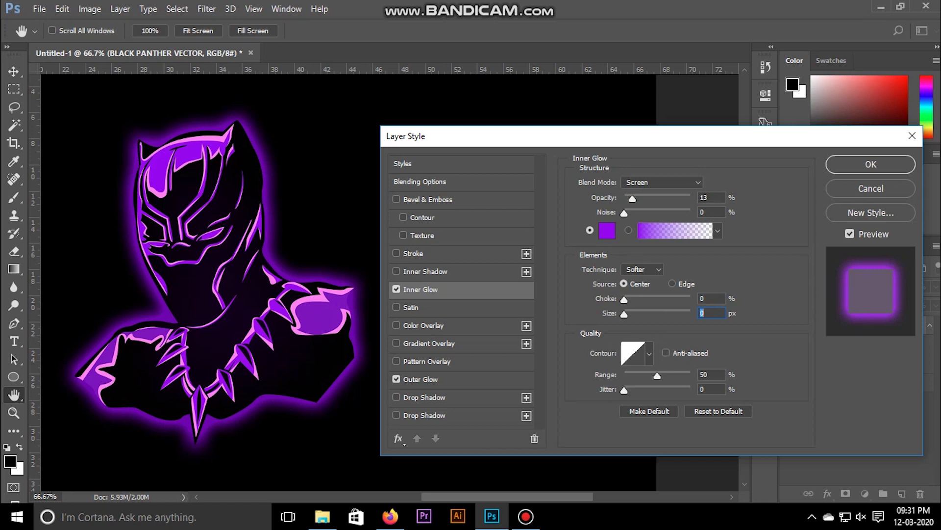
key("shift+Up")
key("shift+Up")
key("shift+Up")
key("Up")
key("Up")
key("shift+Up")
key("shift+Up")
key("shift+Up")
key("Up")
key("Up")
key("Up")
key("shift+Tab")
key("shift+Tab")
key("shift+Tab")
key("Up")
key("Up")
key("Up")
key("shift+Down")
key("shift+Down")
key("Down")
key("Down")
key("Down")
key("shift+Up")
key("Up")
key("Up")
key("Tab")
key("Tab")
key("Tab")
key("shift+Down")
key("shift+Down")
key("shift+Down")
key("shift+Up")
key("shift+Up")
key("shift+Up")
key("shift+Up")
key("shift+Up")
key("shift+Up")
key("shift+Down")
key("shift+Down")
key("shift+Down")
key("Up")
key("Up")
key("Up")
key("shift+Up")
key("shift+Up")
key("shift+Up")
key("shift+Up")
key("shift+Up")
key("shift+Up")
key("Up")
Recolour the Inner Glow to dark purple #51048e and apply it
left_click(607, 230)
left_click(635, 198)
left_click(717, 263)
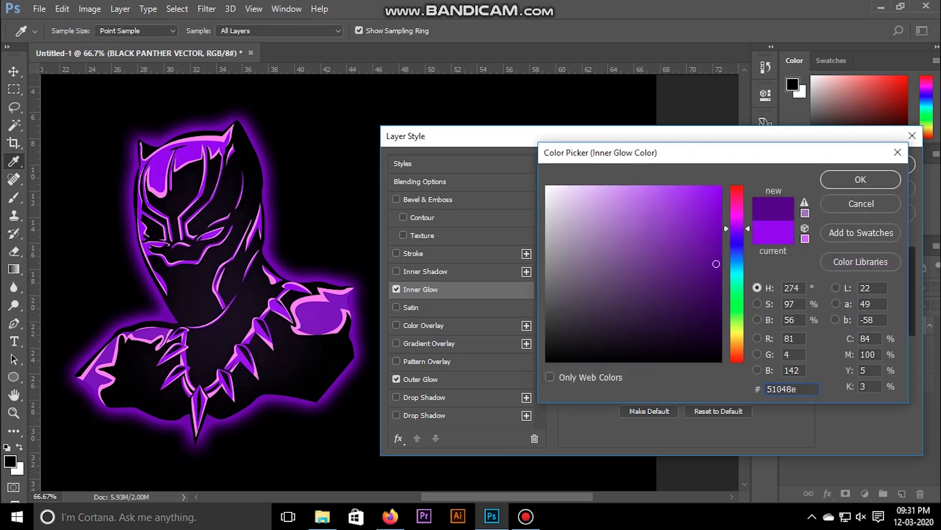
left_click(861, 180)
left_click(870, 164)
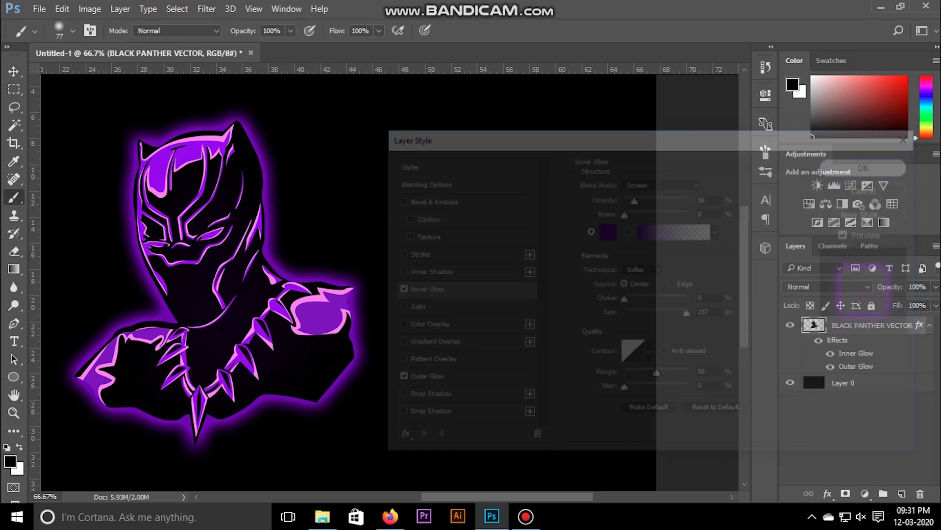
Zoom to 50% and change the Outer Glow colour to white #ffffff
key("ctrl+minus")
key("ctrl+minus")
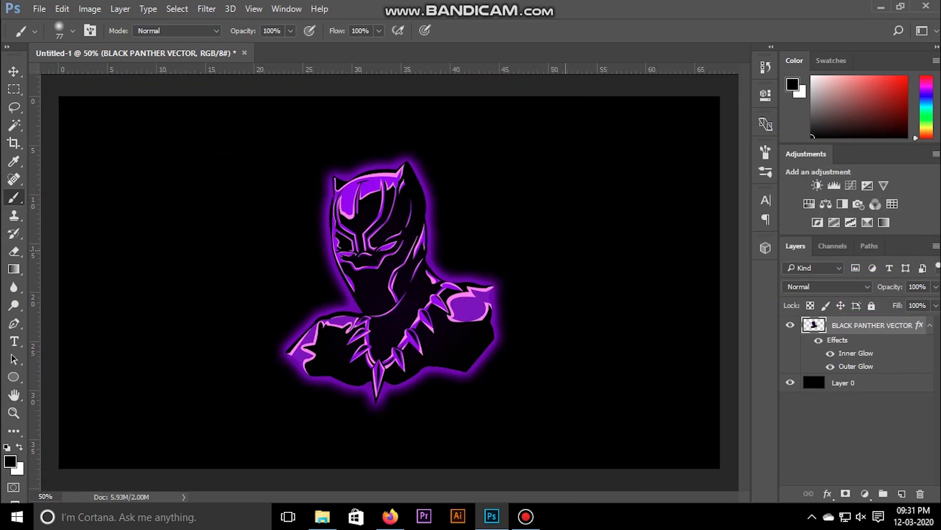
key("ctrl+plus")
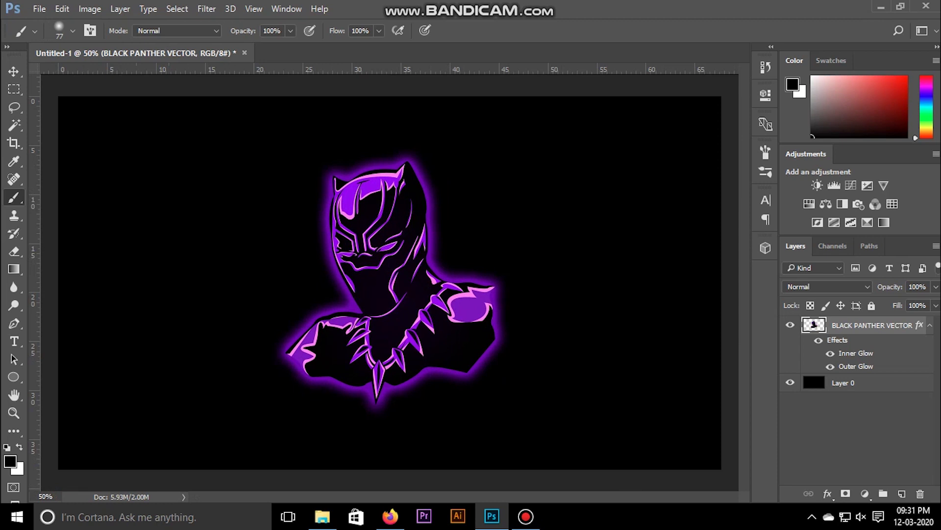
left_click(828, 493)
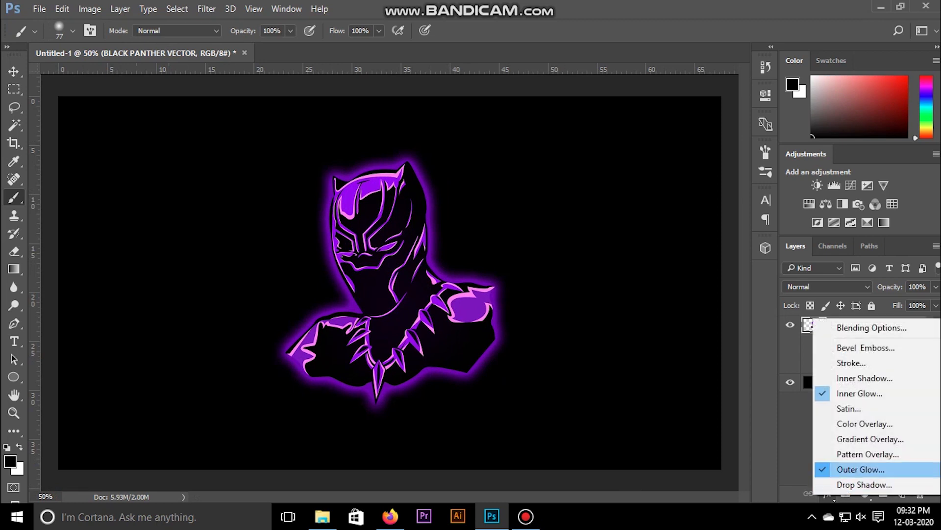
left_click(860, 469)
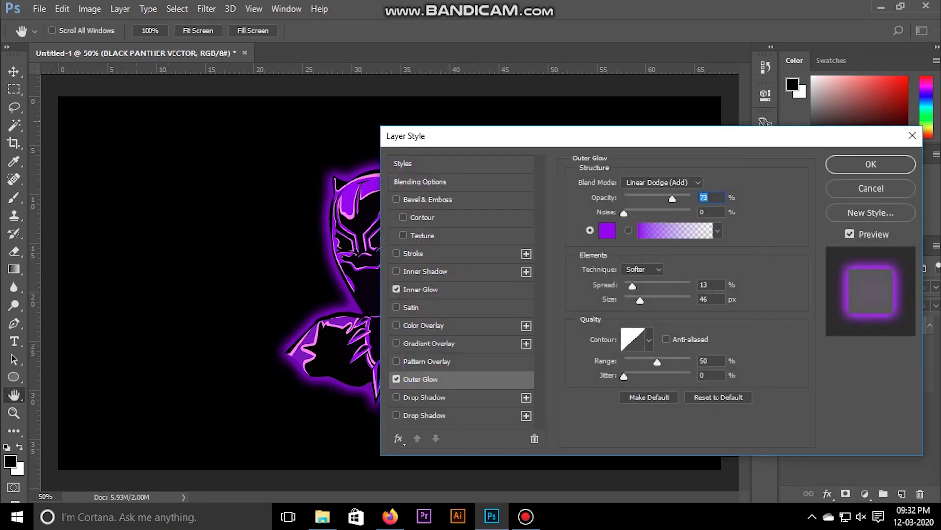
left_click_drag(633, 147, 546, 289)
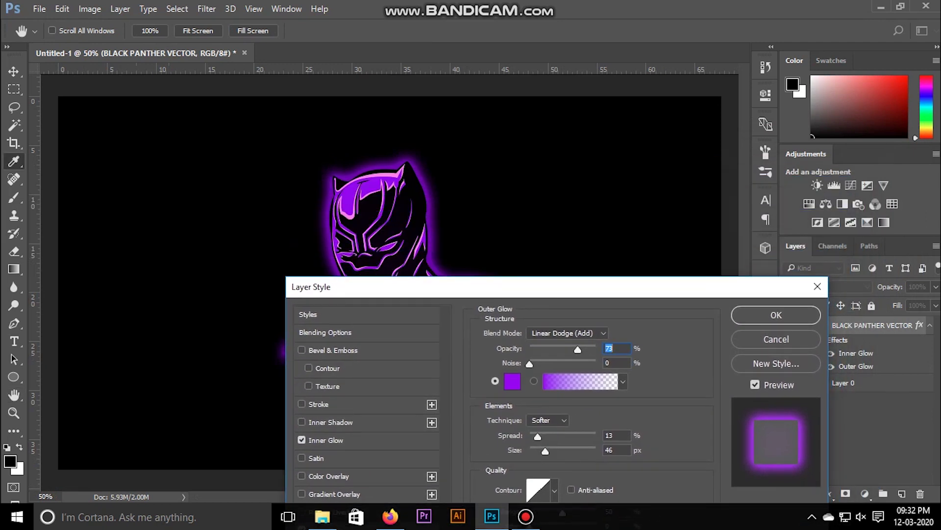
left_click(512, 380)
type("ffffff")
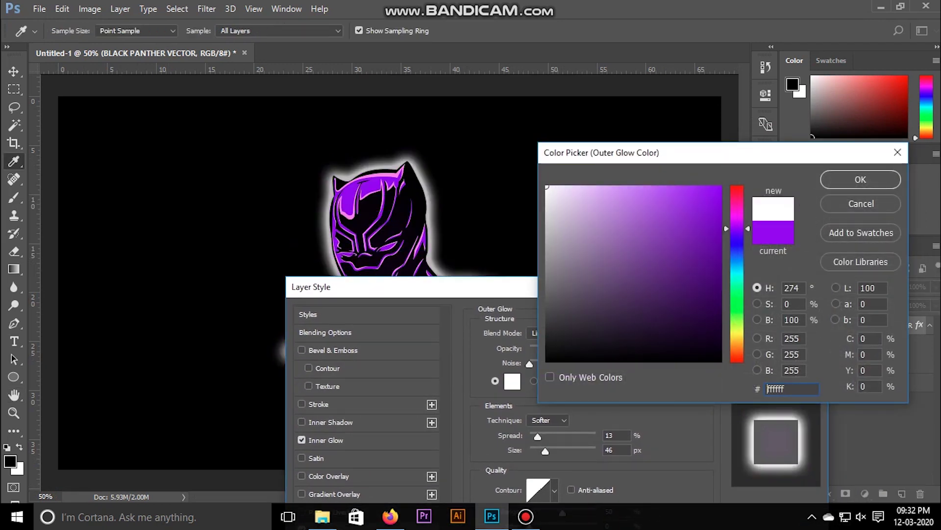
left_click(861, 179)
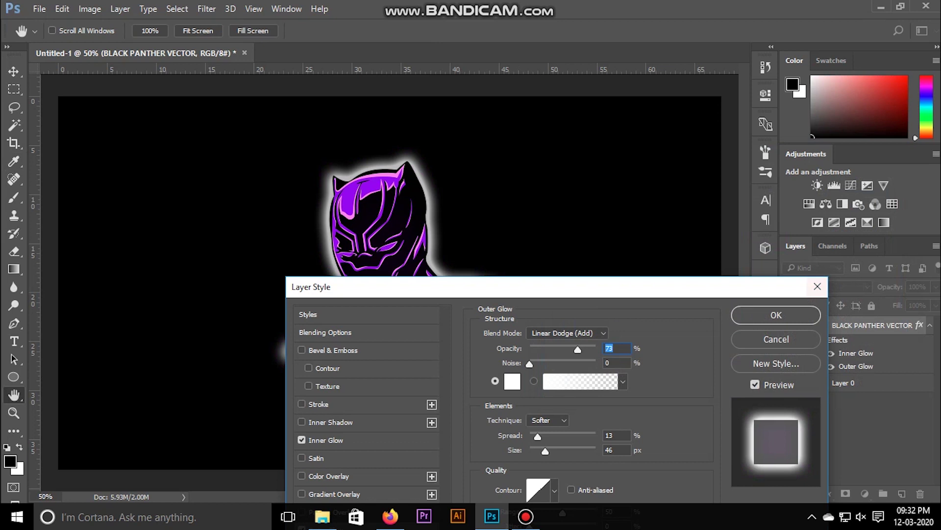
left_click(774, 316)
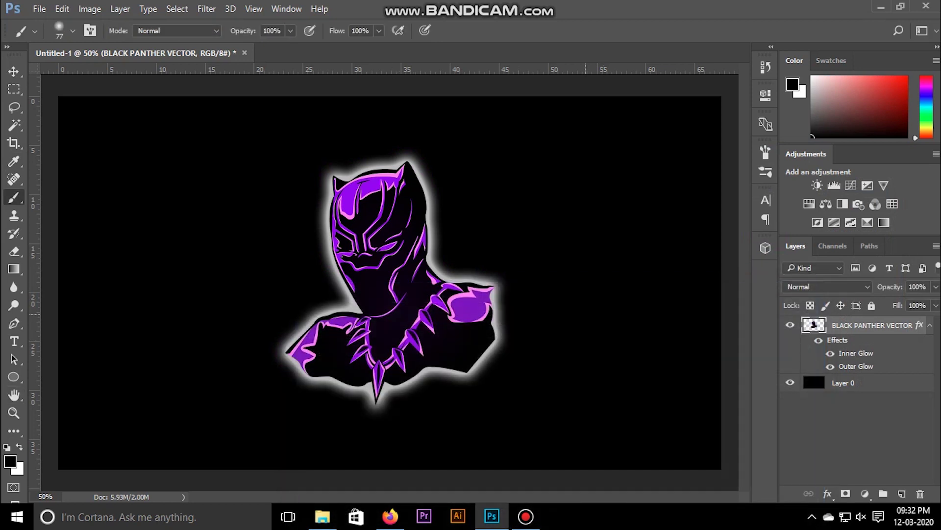
double_click(855, 366)
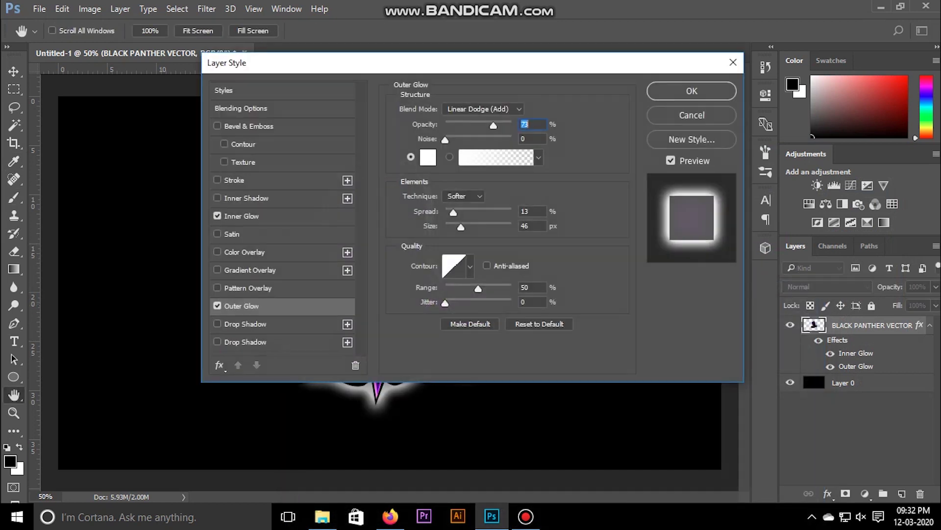
Recolour the Outer Glow to violet #8d06f7 and commit the Layer Style
mouse_move(519, 65)
left_mouse_down()
mouse_move(540, 392)
mouse_move(717, 286)
left_mouse_up()
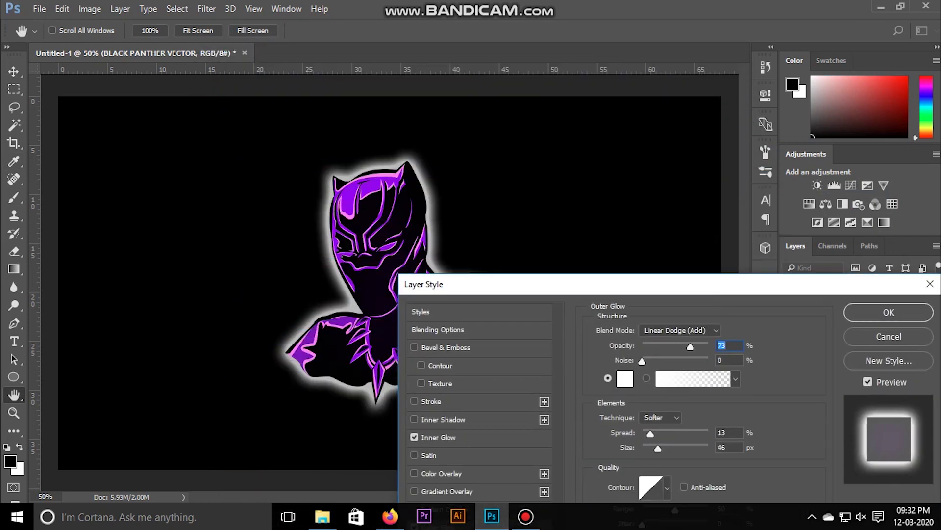
left_click(625, 378)
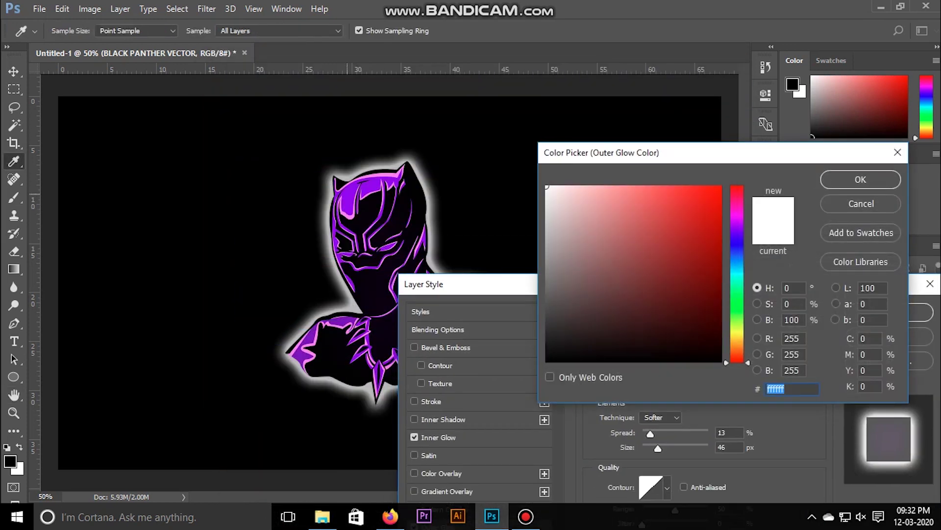
type("8d06f7")
left_click(861, 179)
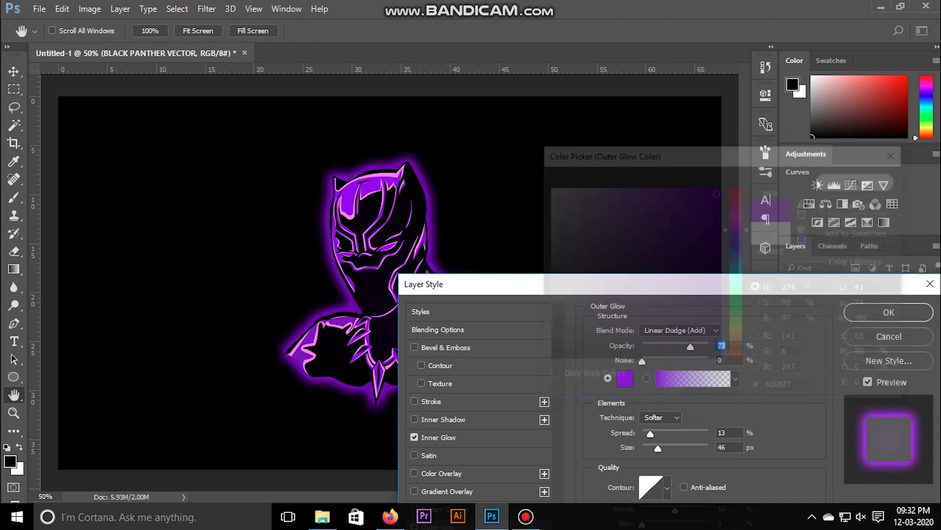
left_click(889, 312)
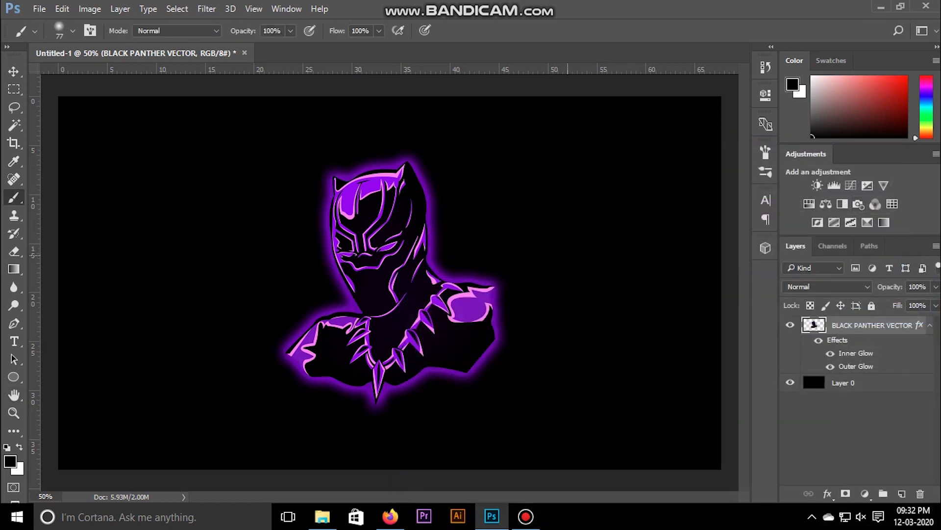